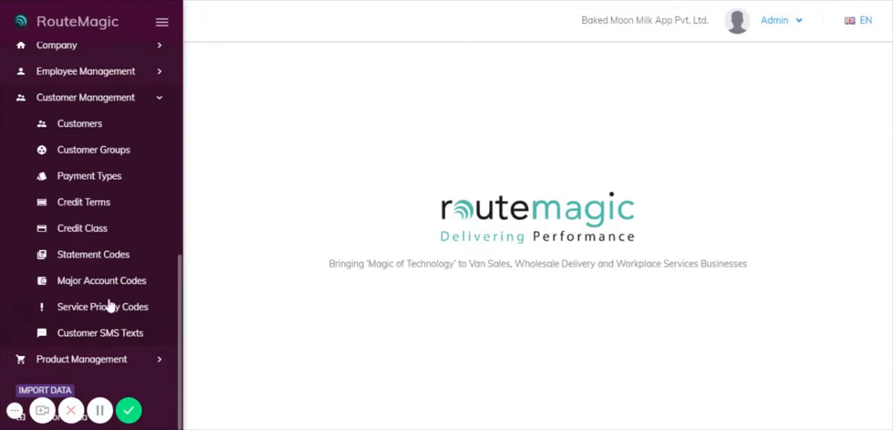
Open the Customers list and look through its names, balances, account numbers and branches
{"action": "left_click", "coordinate": [94, 124]}
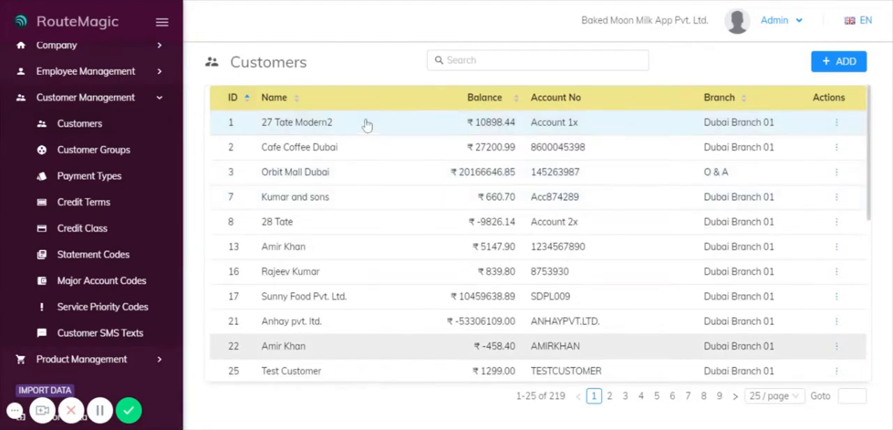
{"action": "scroll", "coordinate": [349, 155], "scroll_direction": "down", "scroll_amount": 3}
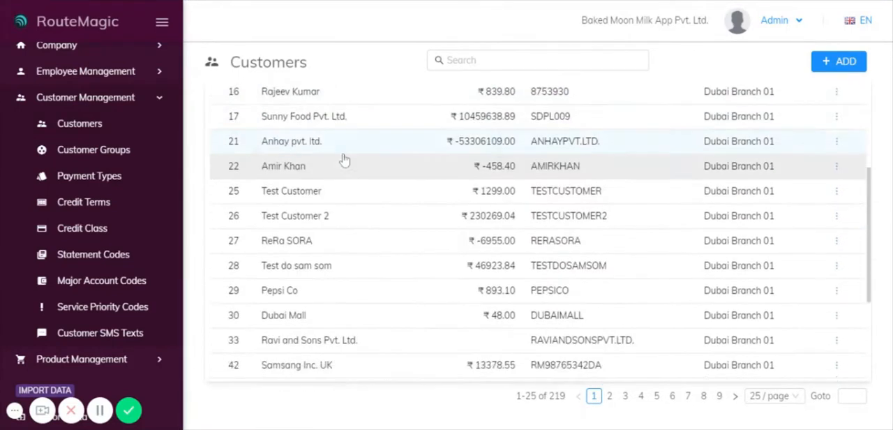
{"action": "scroll", "coordinate": [345, 164], "scroll_direction": "down", "scroll_amount": 3}
{"action": "scroll", "coordinate": [366, 335], "scroll_direction": "up", "scroll_amount": 3}
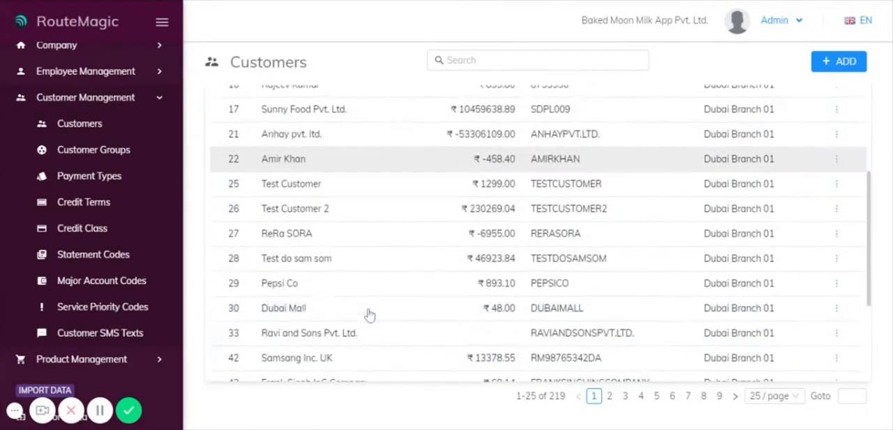
{"action": "scroll", "coordinate": [370, 314], "scroll_direction": "up", "scroll_amount": 3}
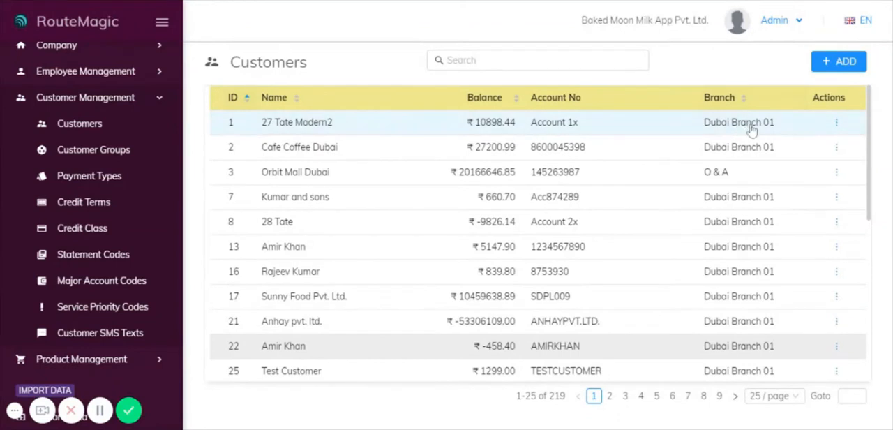
View the details of customer 27 Tate Modern2 and review the basic info section
{"action": "left_click", "coordinate": [837, 123]}
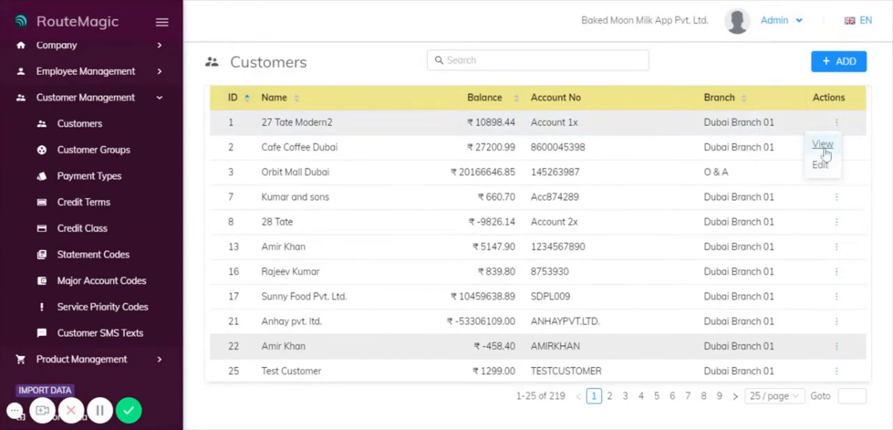
{"action": "left_click", "coordinate": [823, 144]}
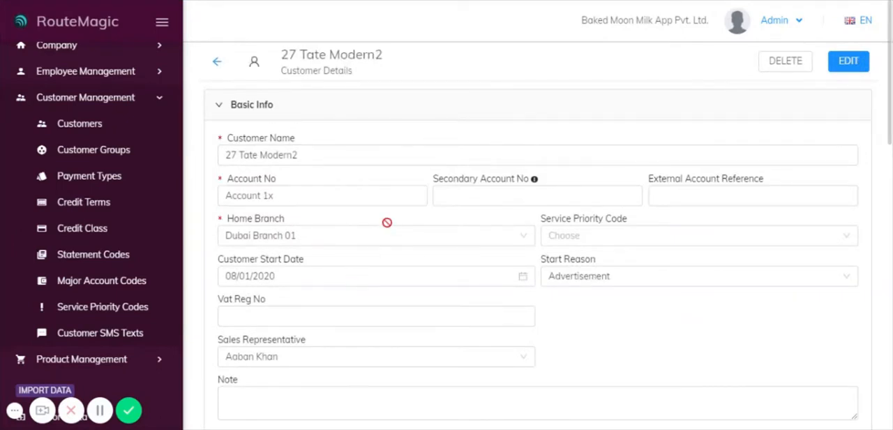
{"action": "scroll", "coordinate": [385, 225], "scroll_direction": "down", "scroll_amount": 1}
{"action": "scroll", "coordinate": [386, 221], "scroll_direction": "down", "scroll_amount": 1}
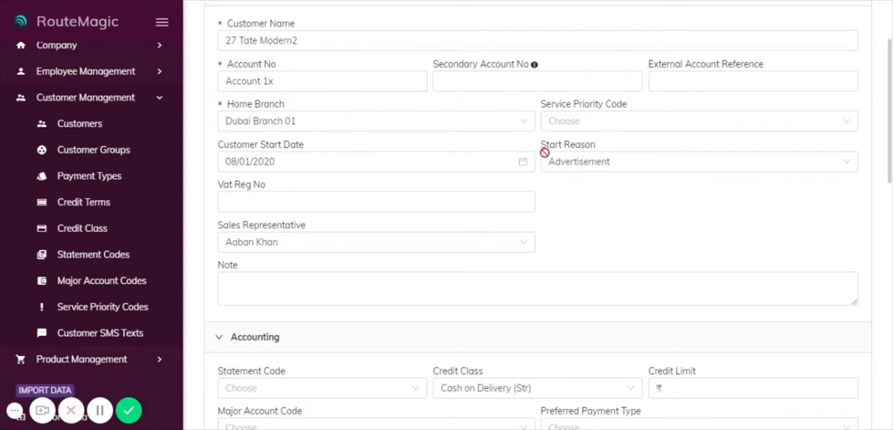
{"action": "scroll", "coordinate": [705, 131], "scroll_direction": "up", "scroll_amount": 2}
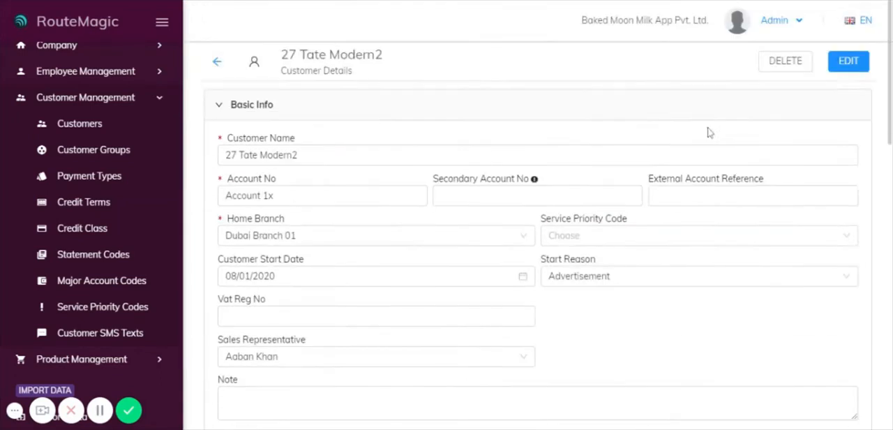
Open 27 Tate Modern2 for editing and check the available Start Reason options without changing the choice
{"action": "left_click", "coordinate": [847, 62]}
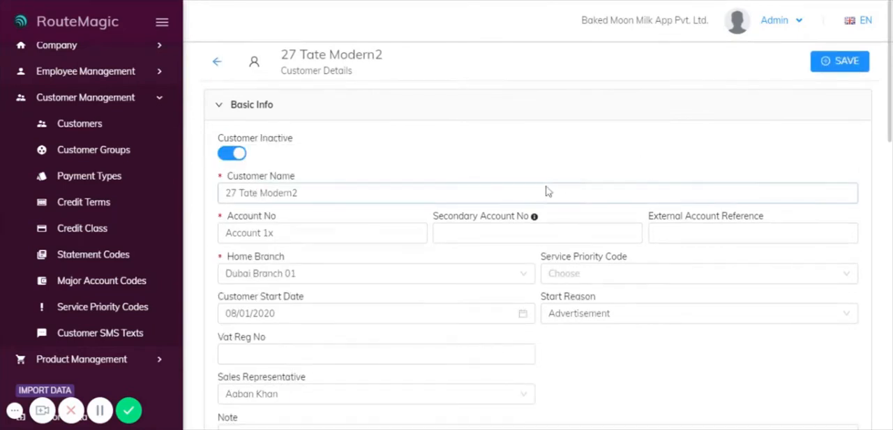
{"action": "scroll", "coordinate": [516, 187], "scroll_direction": "down", "scroll_amount": 1}
{"action": "left_click", "coordinate": [600, 251]}
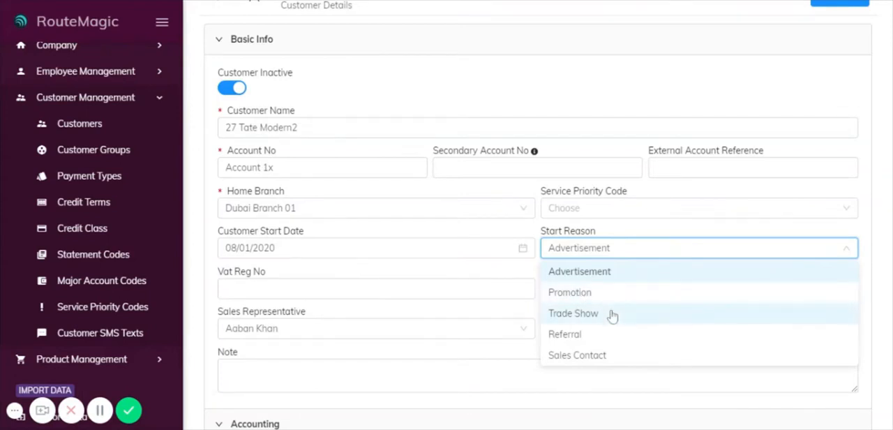
{"action": "left_click", "coordinate": [517, 259]}
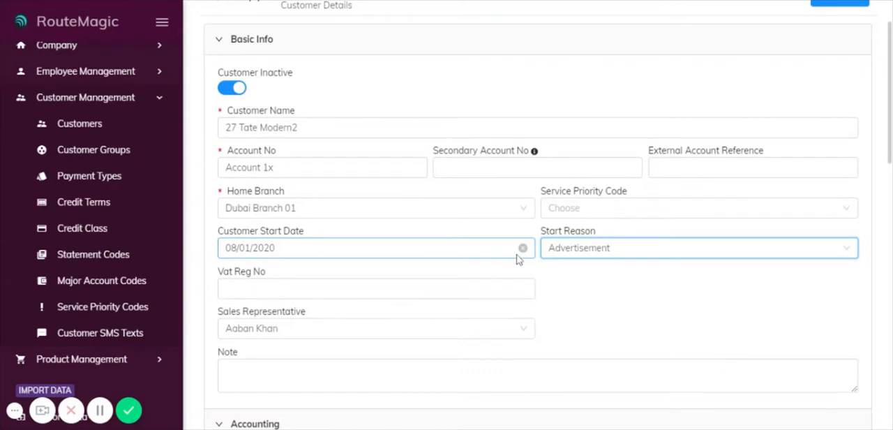
Check the Preferred Payment Type and Major Account Code options in the customer's accounting section without choosing any
{"action": "scroll", "coordinate": [400, 190], "scroll_direction": "down", "scroll_amount": 5}
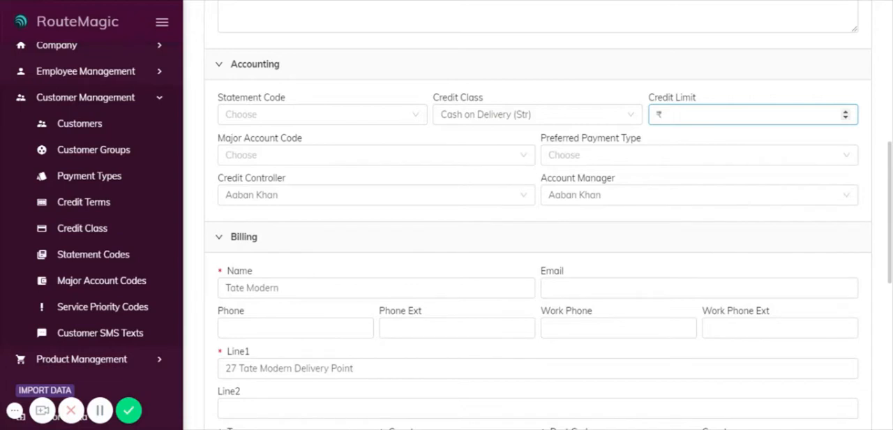
{"action": "left_click", "coordinate": [600, 161]}
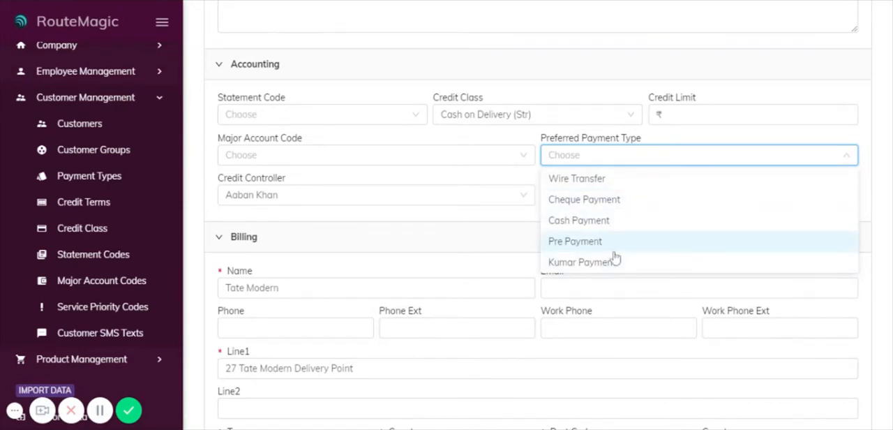
{"action": "left_click", "coordinate": [351, 160]}
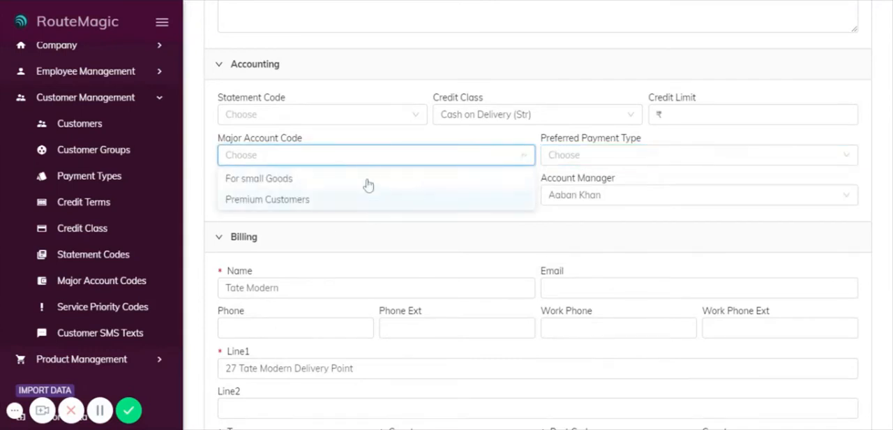
{"action": "left_click", "coordinate": [400, 157]}
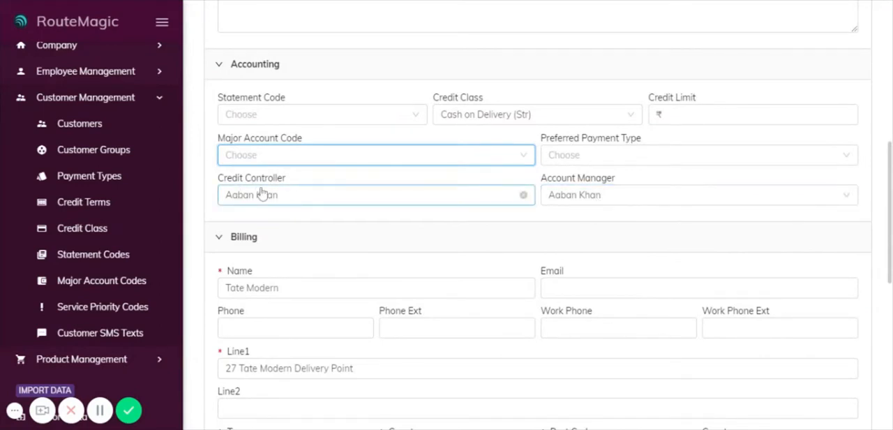
Review the customer's billing, delivery and products sections, and look through the Customer Specific Price List options
{"action": "scroll", "coordinate": [295, 237], "scroll_direction": "down", "scroll_amount": 1}
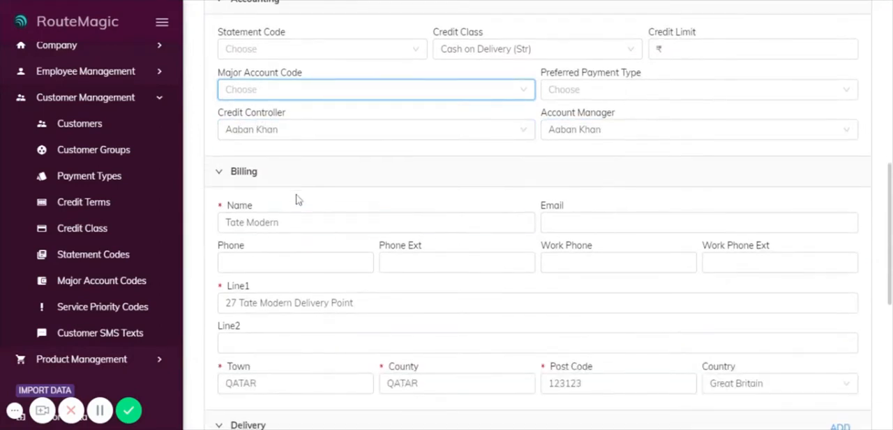
{"action": "scroll", "coordinate": [299, 199], "scroll_direction": "down", "scroll_amount": 2}
{"action": "scroll", "coordinate": [421, 167], "scroll_direction": "down", "scroll_amount": 4}
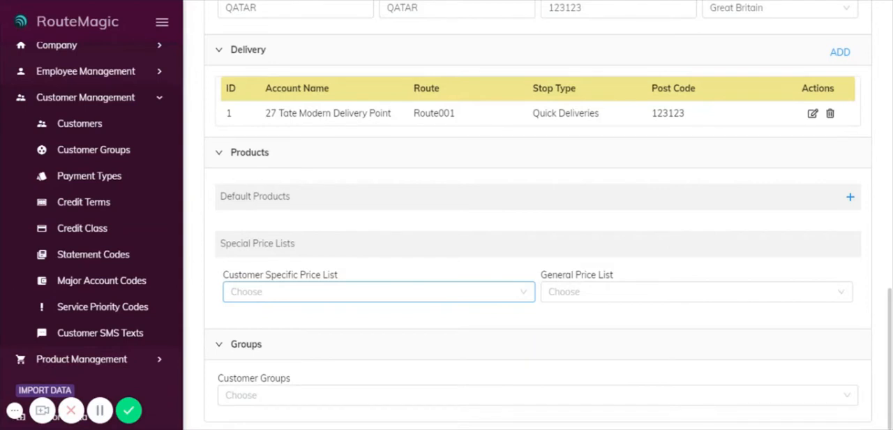
{"action": "left_click", "coordinate": [472, 293]}
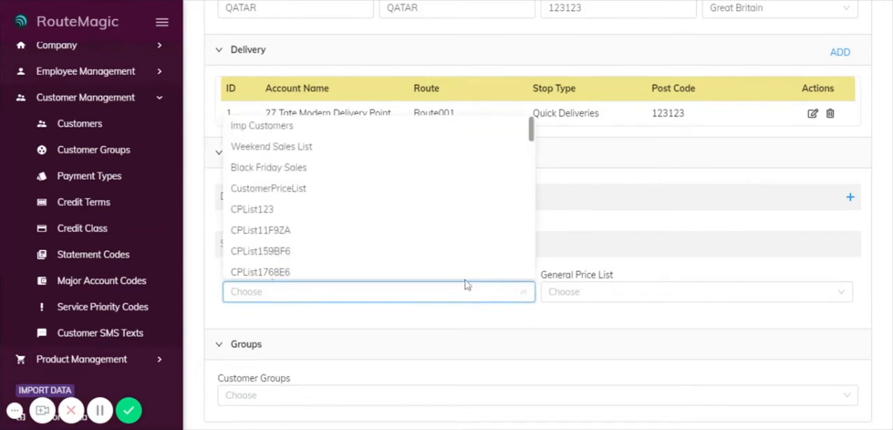
{"action": "scroll", "coordinate": [342, 177], "scroll_direction": "down", "scroll_amount": 5}
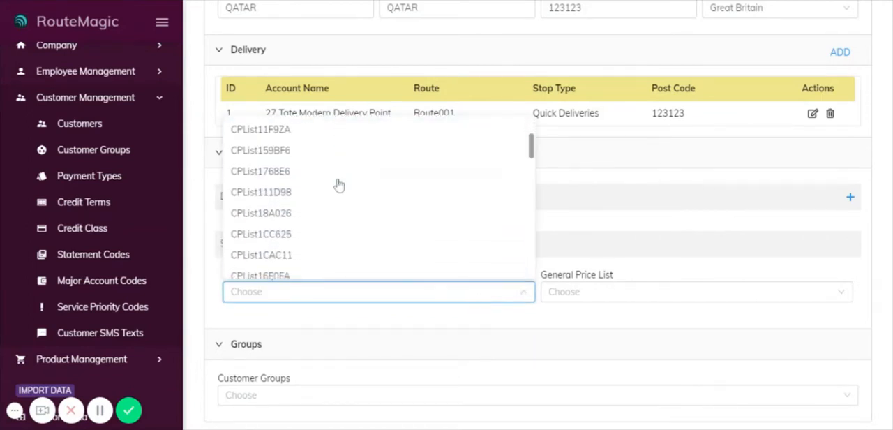
{"action": "scroll", "coordinate": [379, 235], "scroll_direction": "up", "scroll_amount": 5}
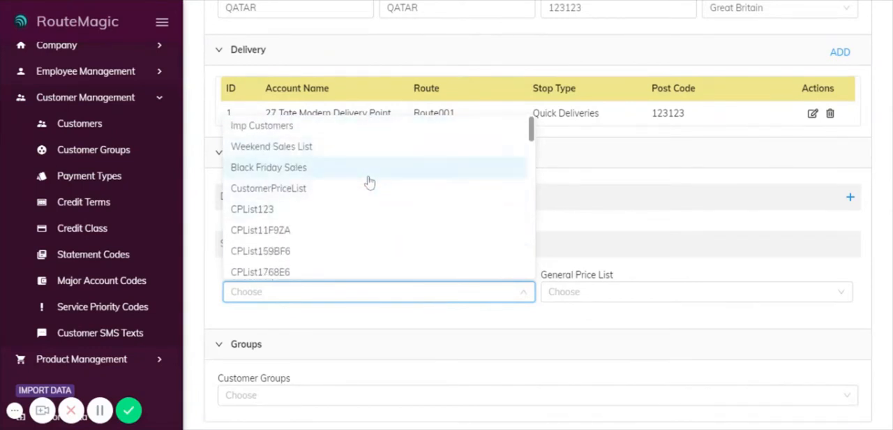
{"action": "left_click", "coordinate": [587, 229]}
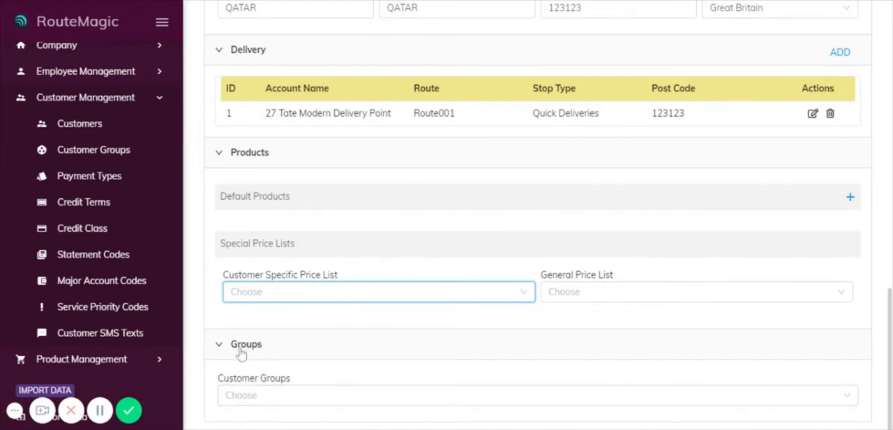
Check the Customer Groups options for the customer, and return to the Customers list without saving
{"action": "left_click", "coordinate": [293, 392]}
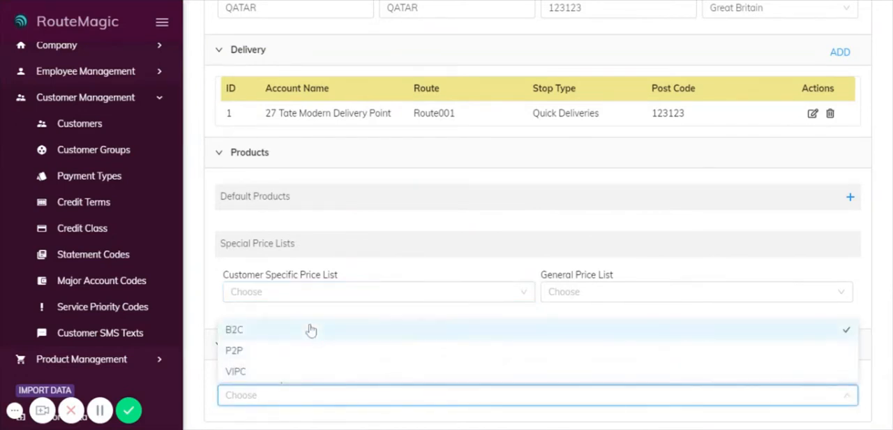
{"action": "left_click", "coordinate": [873, 297]}
{"action": "scroll", "coordinate": [450, 259], "scroll_direction": "up", "scroll_amount": 15}
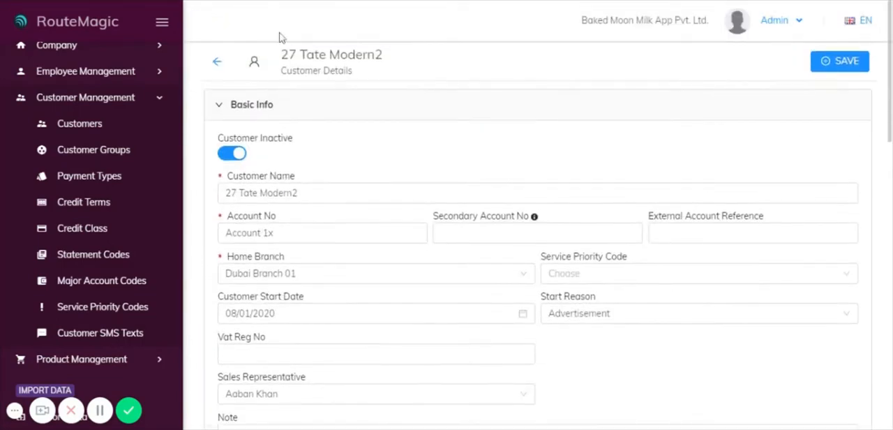
{"action": "left_click", "coordinate": [218, 66]}
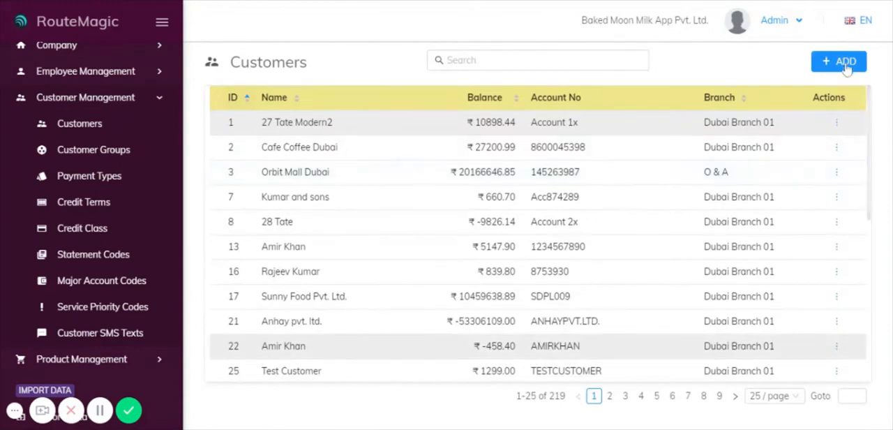
Open a blank new customer form, review its basic info, accounting and billing fields, and leave it without saving
{"action": "left_click", "coordinate": [820, 69]}
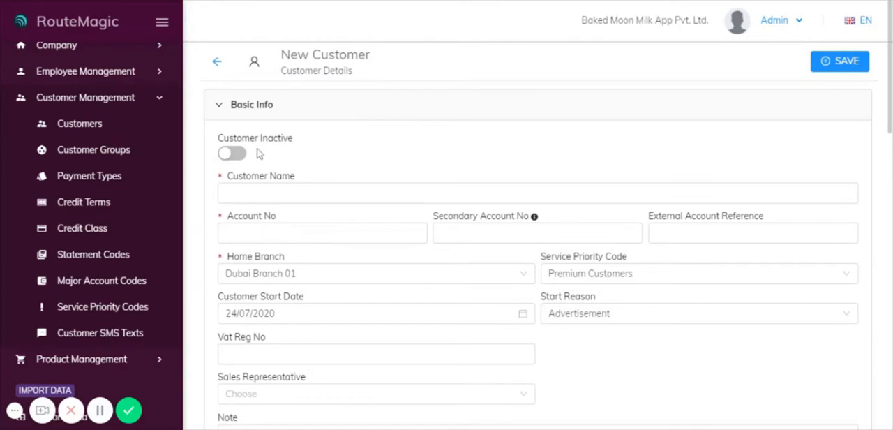
{"action": "scroll", "coordinate": [318, 186], "scroll_direction": "down", "scroll_amount": 3}
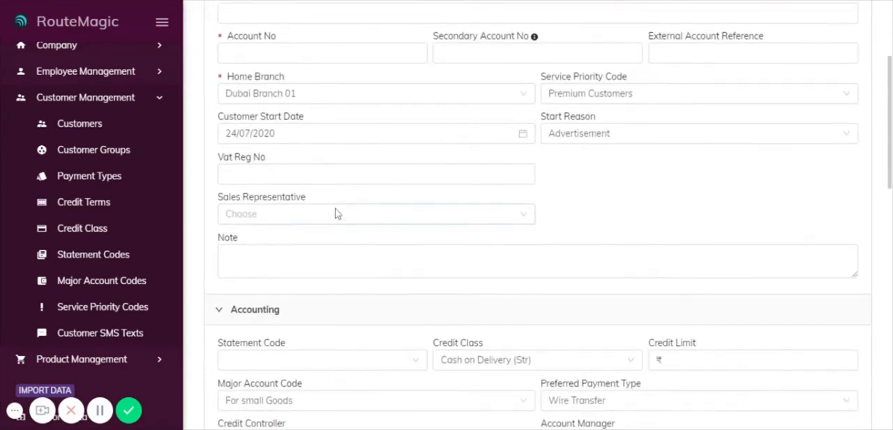
{"action": "scroll", "coordinate": [339, 221], "scroll_direction": "down", "scroll_amount": 2}
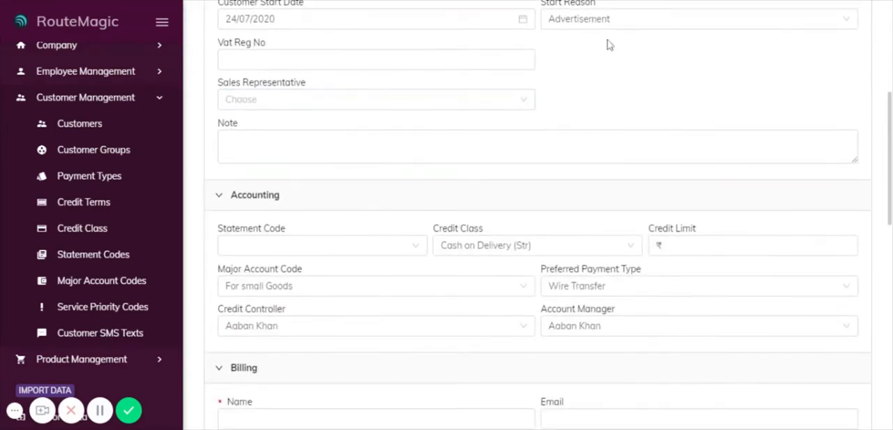
{"action": "scroll", "coordinate": [399, 188], "scroll_direction": "down", "scroll_amount": 7}
{"action": "scroll", "coordinate": [359, 198], "scroll_direction": "up", "scroll_amount": 5}
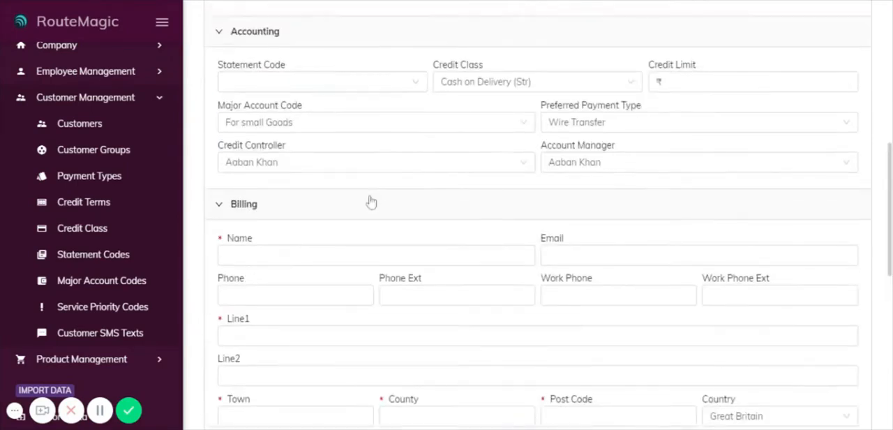
{"action": "scroll", "coordinate": [371, 202], "scroll_direction": "up", "scroll_amount": 7}
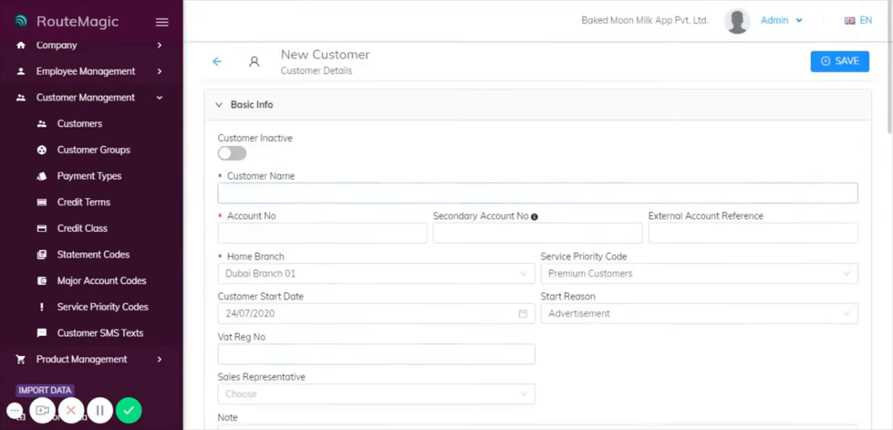
{"action": "left_click", "coordinate": [214, 65]}
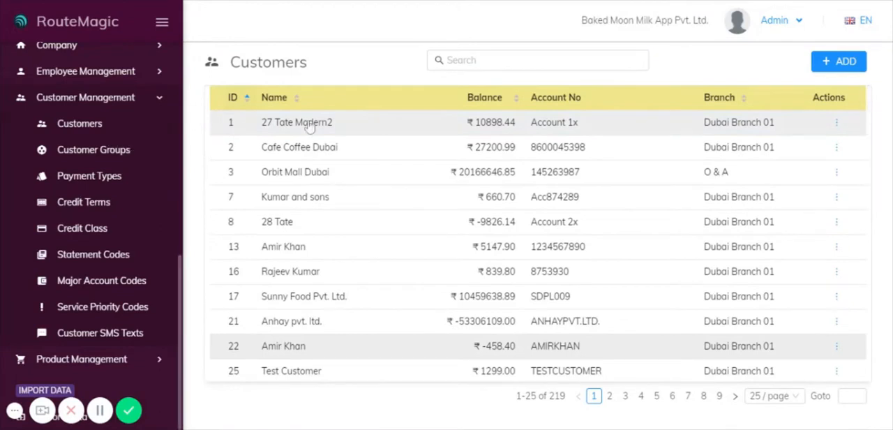
Open the Customer Groups list, view the blank entry row for a new group, and discard it
{"action": "left_click", "coordinate": [78, 150]}
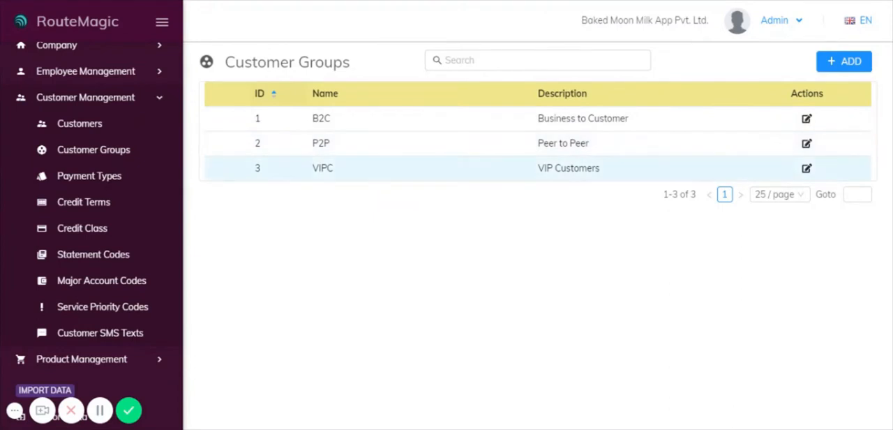
{"action": "left_click", "coordinate": [838, 62]}
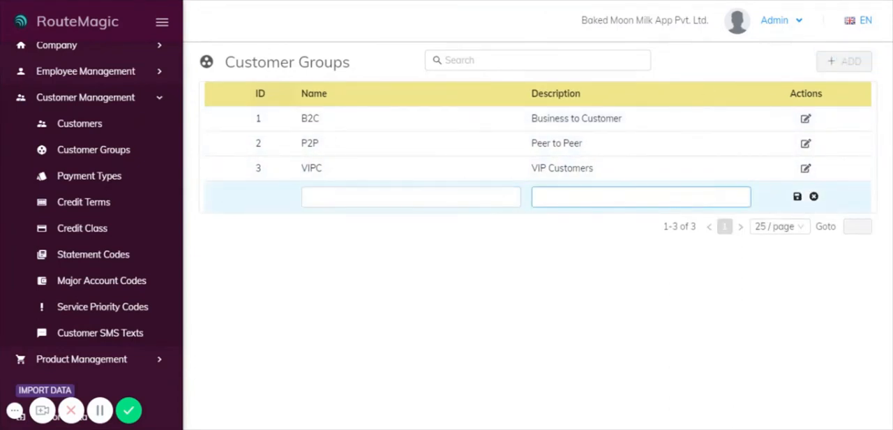
{"action": "left_click", "coordinate": [813, 196]}
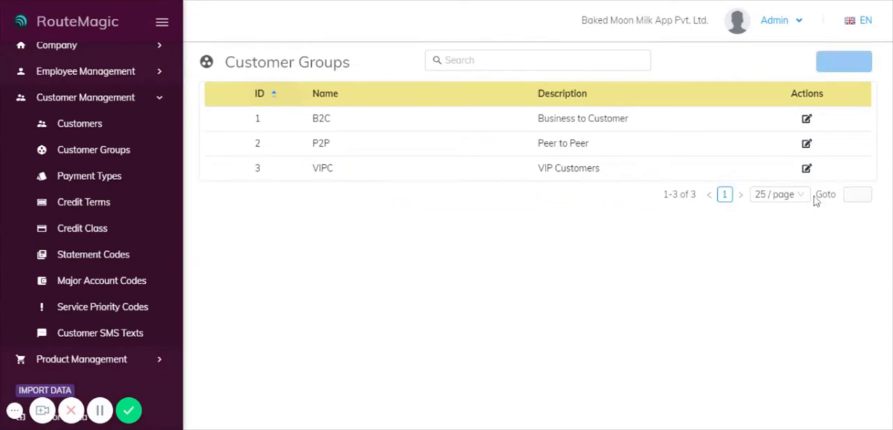
Open the Payment Types list, view the blank entry row for a new payment type, and discard it
{"action": "left_click", "coordinate": [87, 176]}
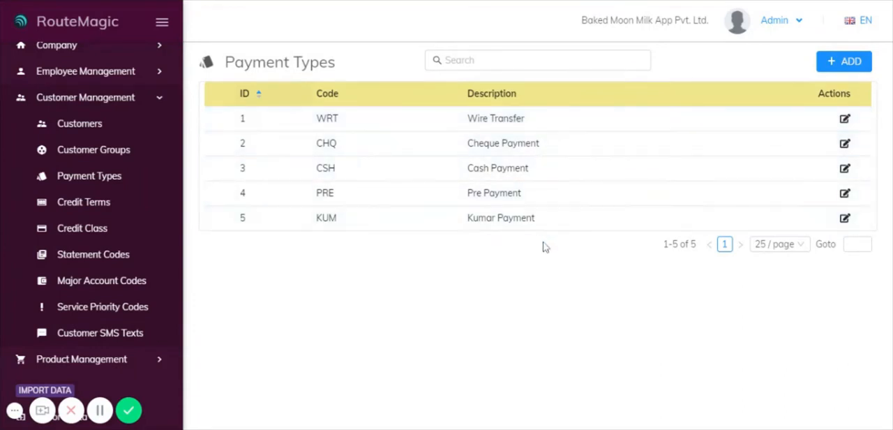
{"action": "left_click", "coordinate": [844, 62]}
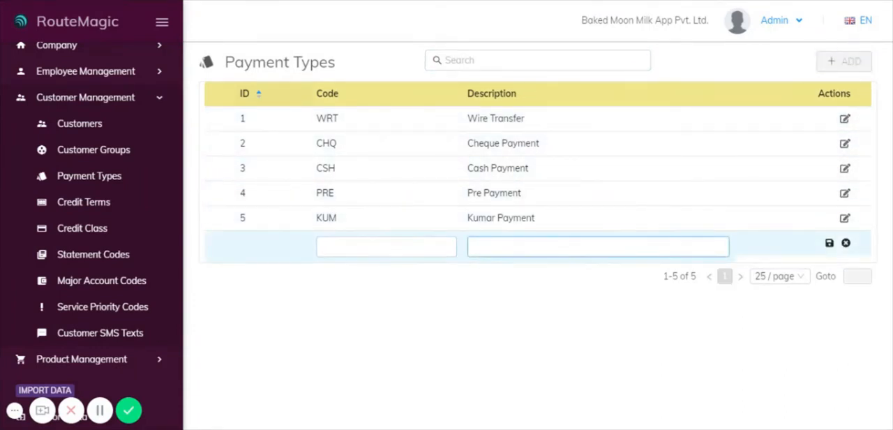
{"action": "left_click", "coordinate": [846, 242]}
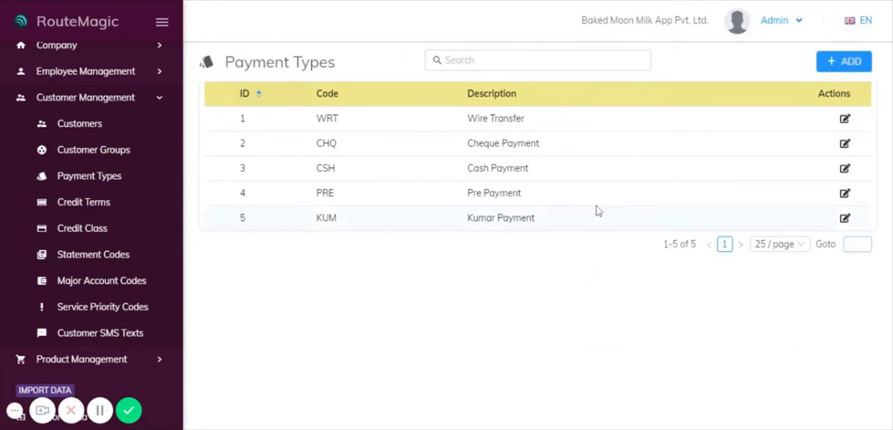
Open the Credit Terms list, view the blank entry row for a new credit term, and discard it
{"action": "left_click", "coordinate": [99, 203]}
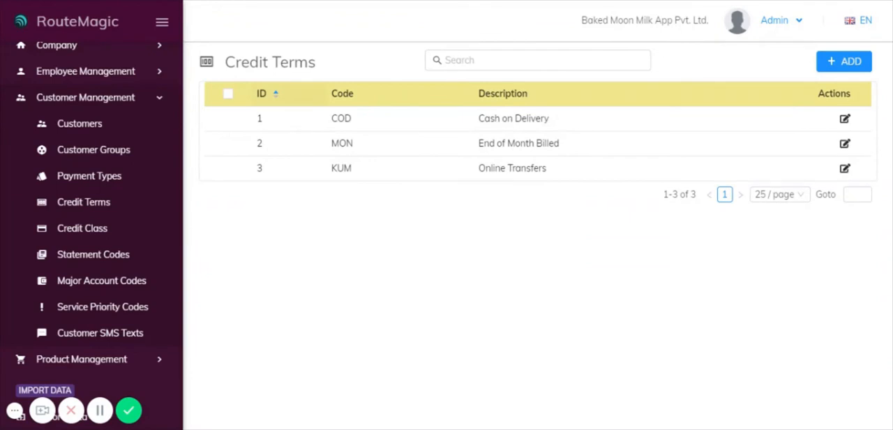
{"action": "left_click", "coordinate": [847, 68]}
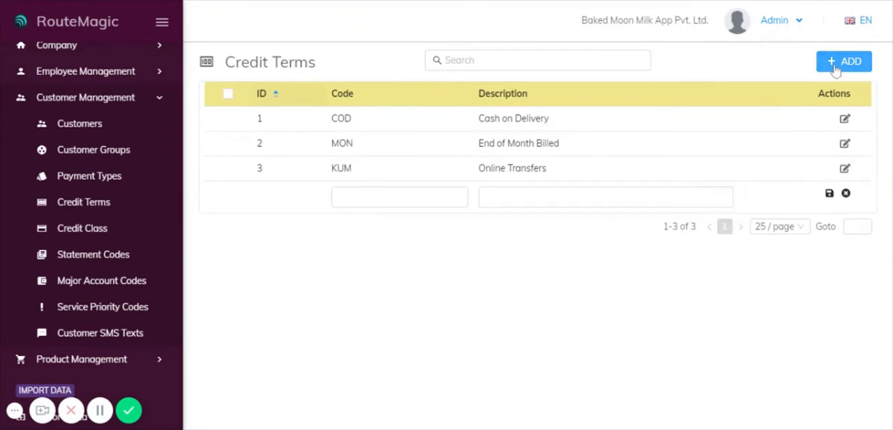
{"action": "left_click", "coordinate": [846, 193]}
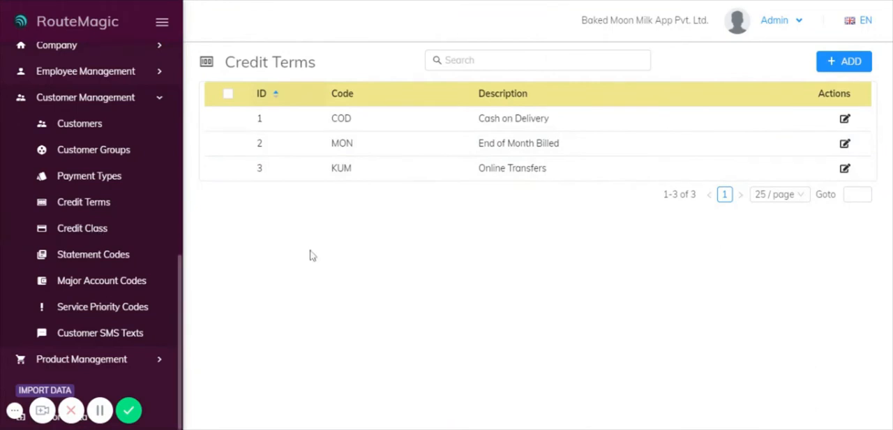
Open a blank new credit class form from the Credit Class list and look through the Accepted Payments options
{"action": "left_click", "coordinate": [83, 232]}
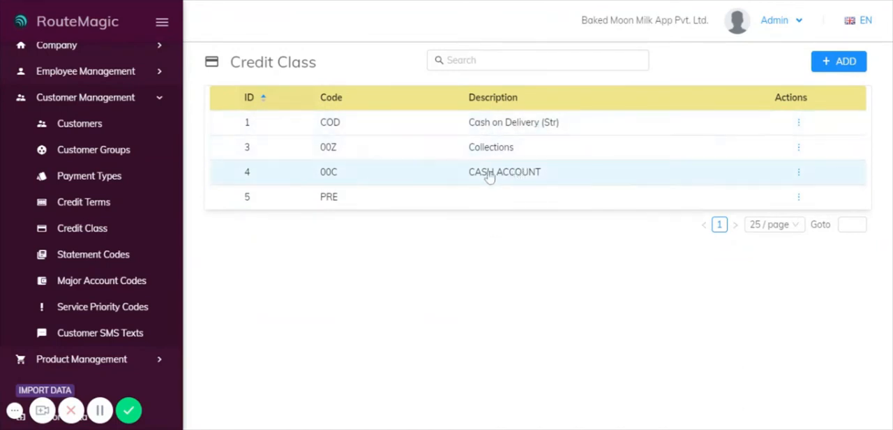
{"action": "left_click", "coordinate": [840, 61]}
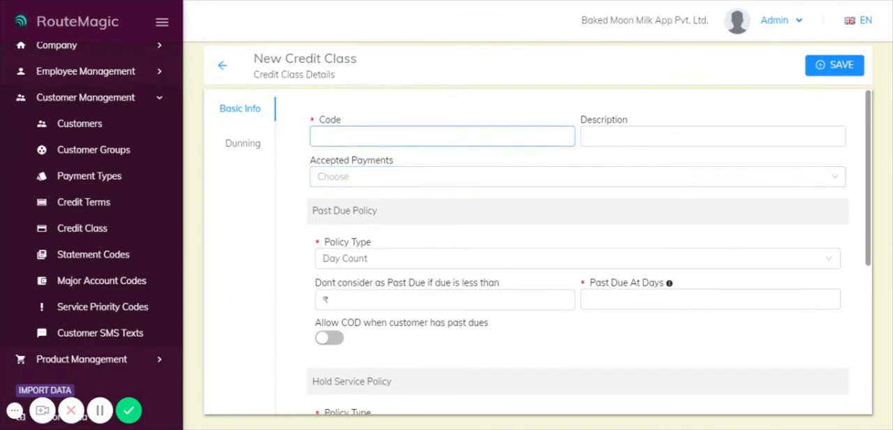
{"action": "left_click", "coordinate": [395, 178]}
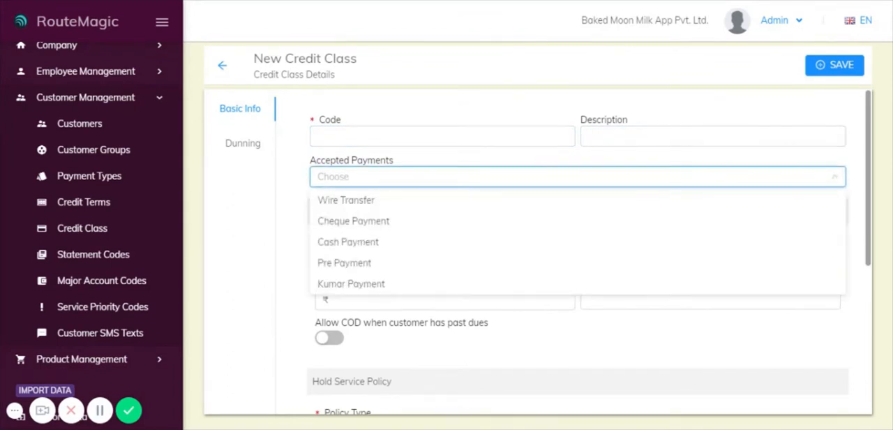
{"action": "left_click", "coordinate": [291, 194]}
Review the new credit class's past due, hold service and dunning message policy fields, and return to the list without saving
{"action": "scroll", "coordinate": [408, 238], "scroll_direction": "down", "scroll_amount": 2}
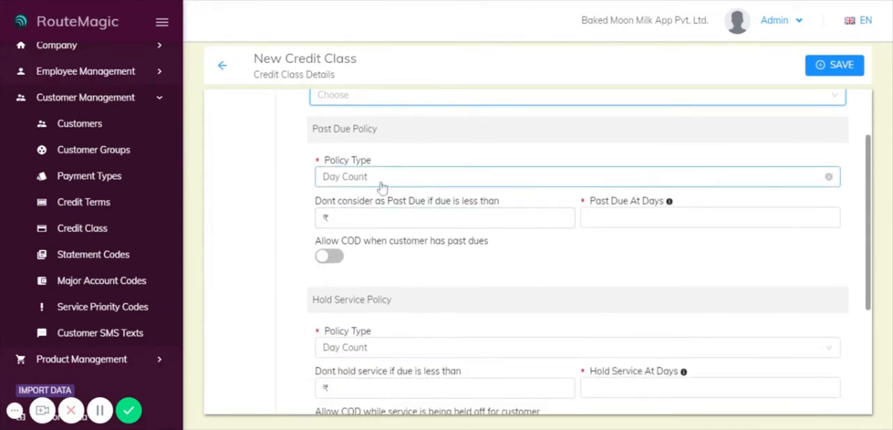
{"action": "left_click", "coordinate": [387, 181]}
{"action": "left_click", "coordinate": [305, 192]}
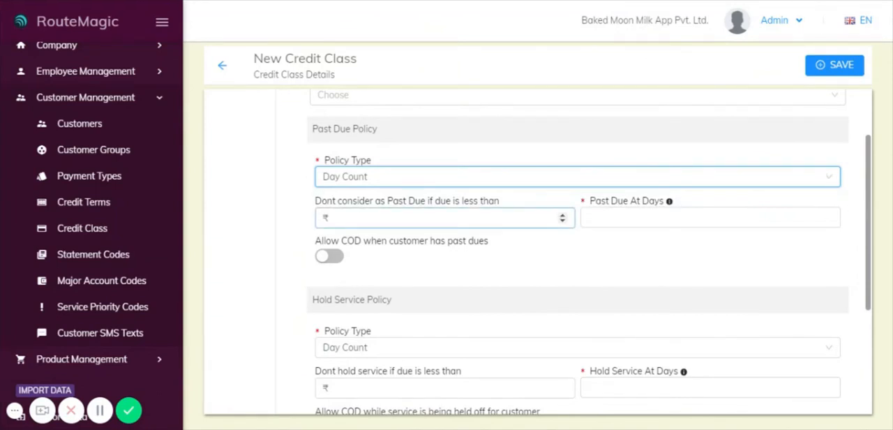
{"action": "scroll", "coordinate": [588, 229], "scroll_direction": "down", "scroll_amount": 1}
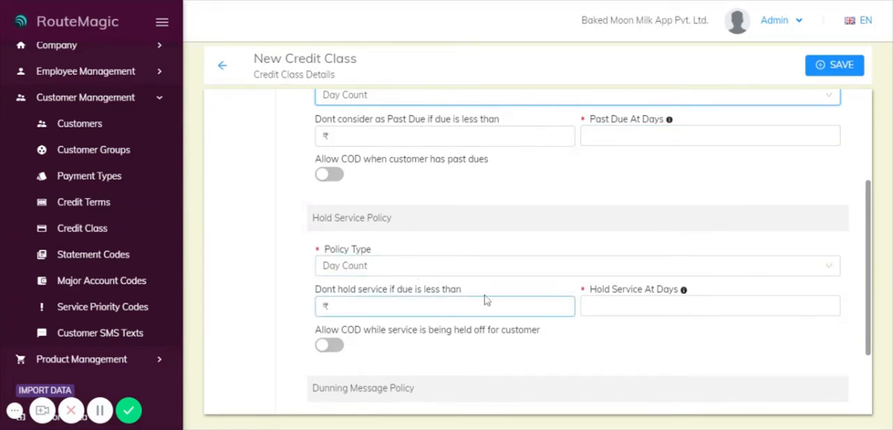
{"action": "scroll", "coordinate": [486, 300], "scroll_direction": "down", "scroll_amount": 1}
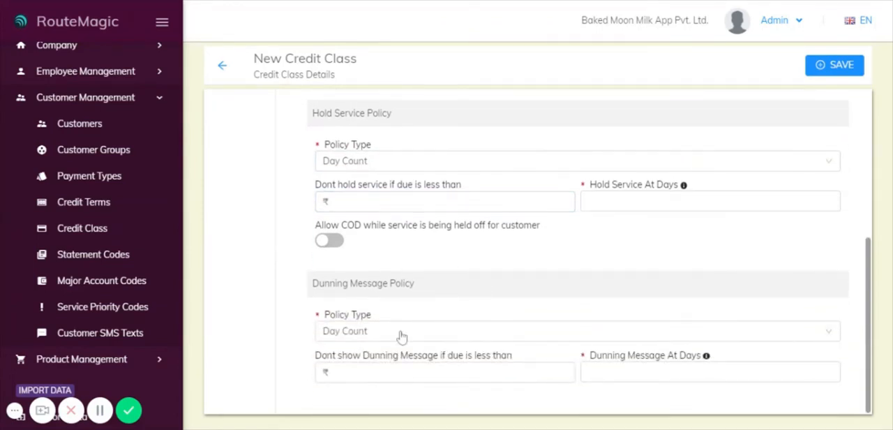
{"action": "scroll", "coordinate": [379, 179], "scroll_direction": "up", "scroll_amount": 3}
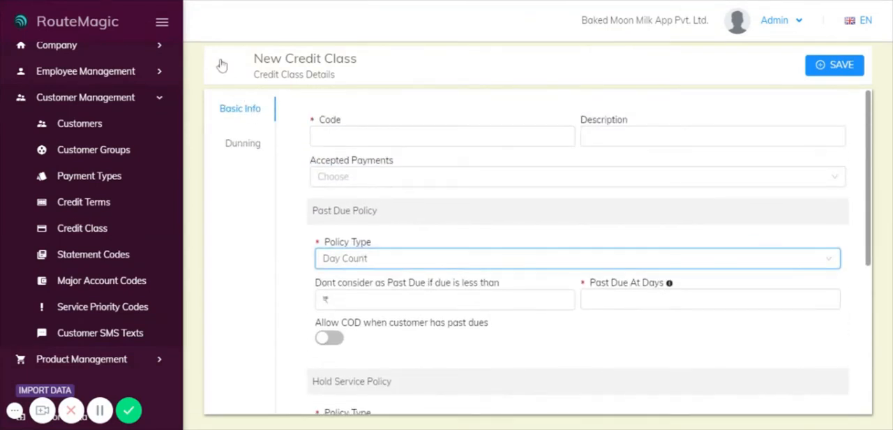
{"action": "left_click", "coordinate": [221, 65]}
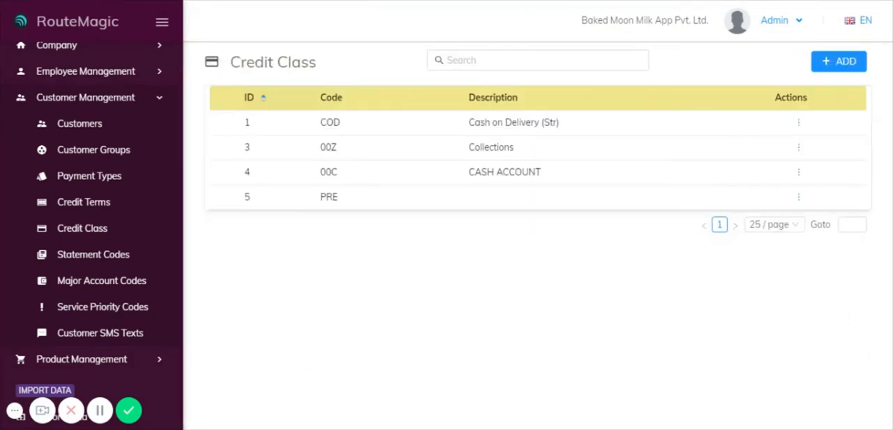
Open a blank new statement code form, set Due In Days From Statement Date to 0, and keep the billing frequency at Period End
{"action": "left_click", "coordinate": [100, 256]}
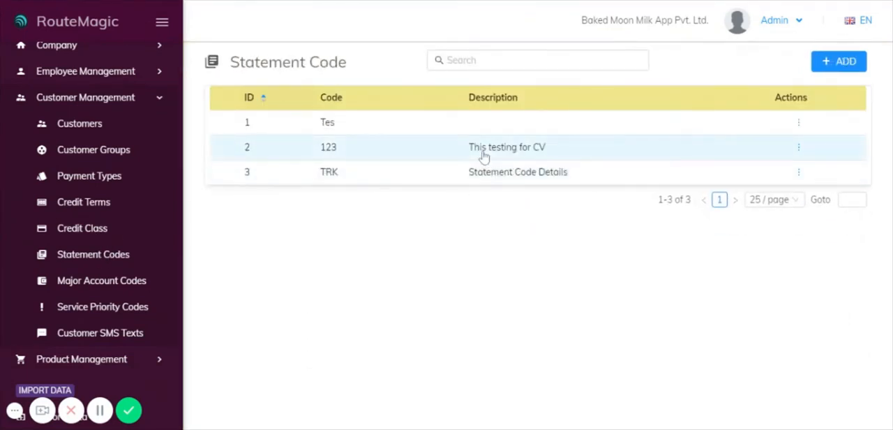
{"action": "left_click", "coordinate": [820, 68]}
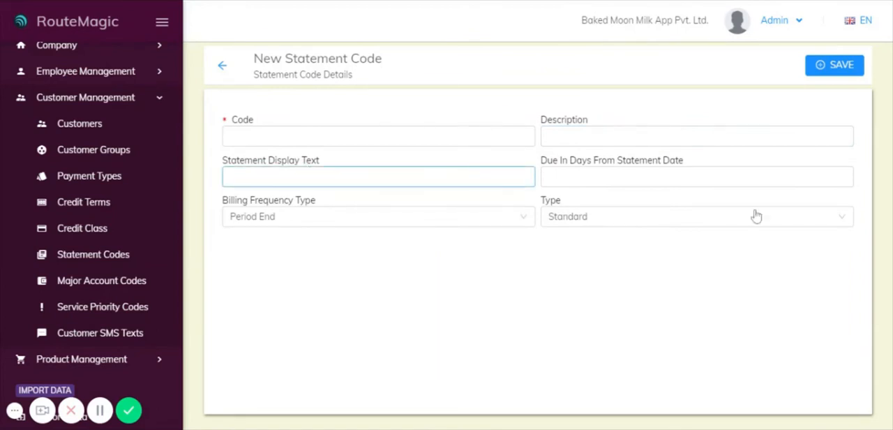
{"action": "double_click", "coordinate": [841, 174]}
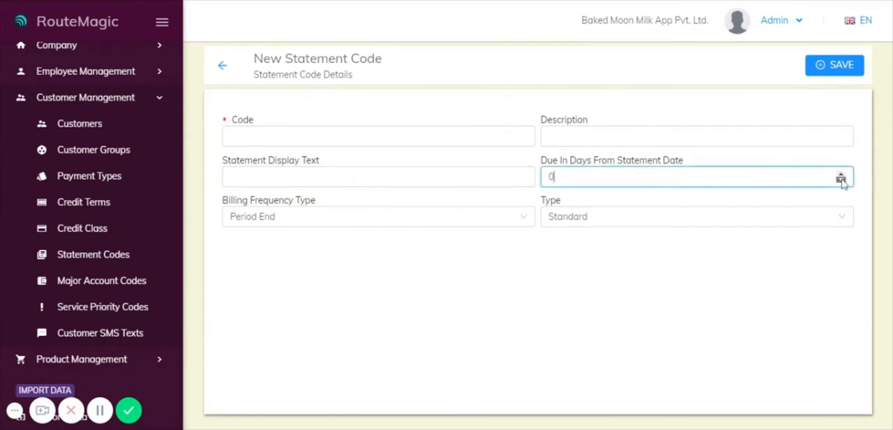
{"action": "left_click", "coordinate": [297, 219]}
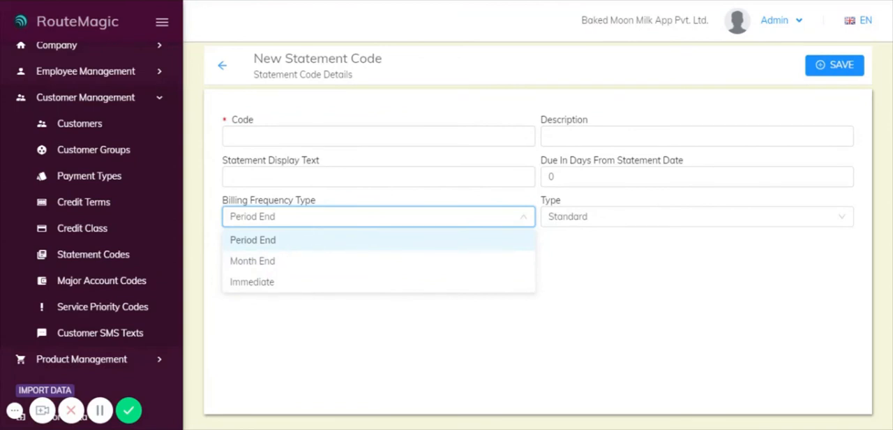
{"action": "left_click", "coordinate": [368, 239]}
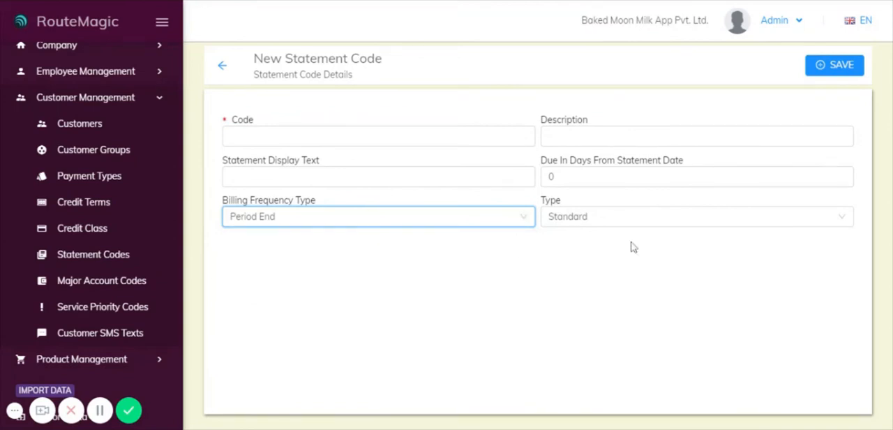
Try Custom as the statement code's type, set it back to Standard, and leave the form discarding the unsaved changes
{"action": "left_click", "coordinate": [604, 221]}
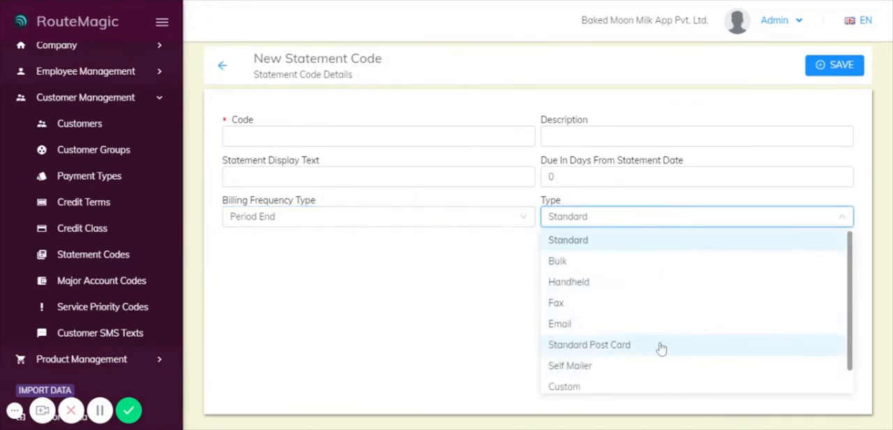
{"action": "left_click", "coordinate": [587, 394]}
{"action": "left_click", "coordinate": [620, 229]}
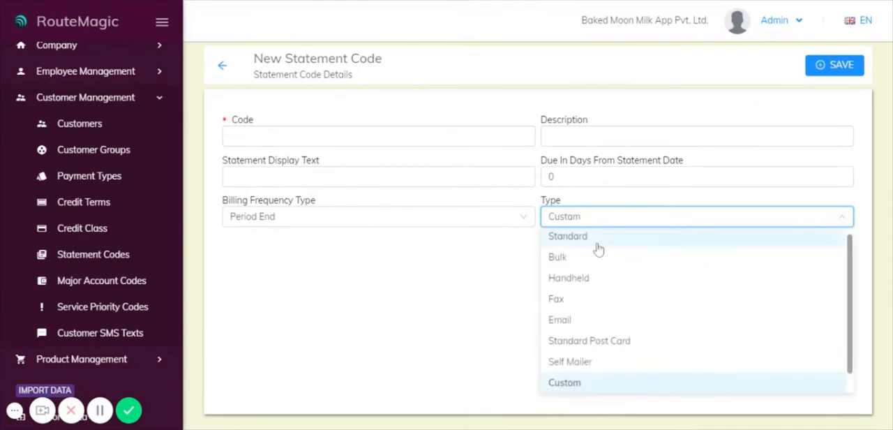
{"action": "left_click", "coordinate": [593, 242]}
{"action": "left_click", "coordinate": [221, 70]}
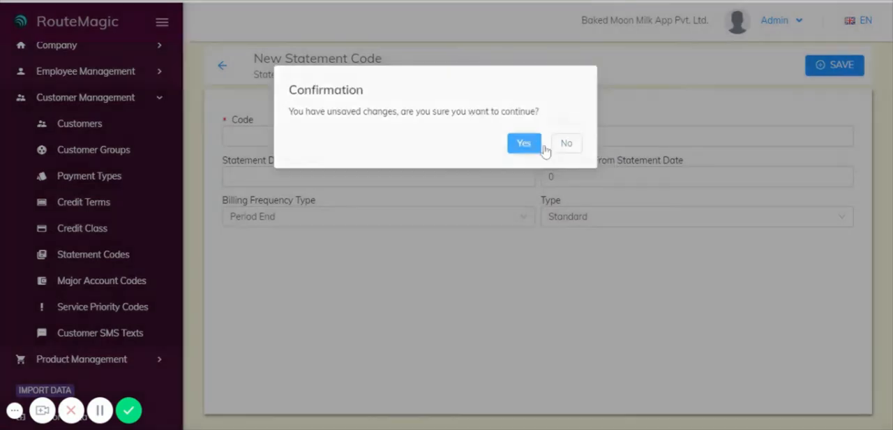
{"action": "left_click", "coordinate": [539, 147]}
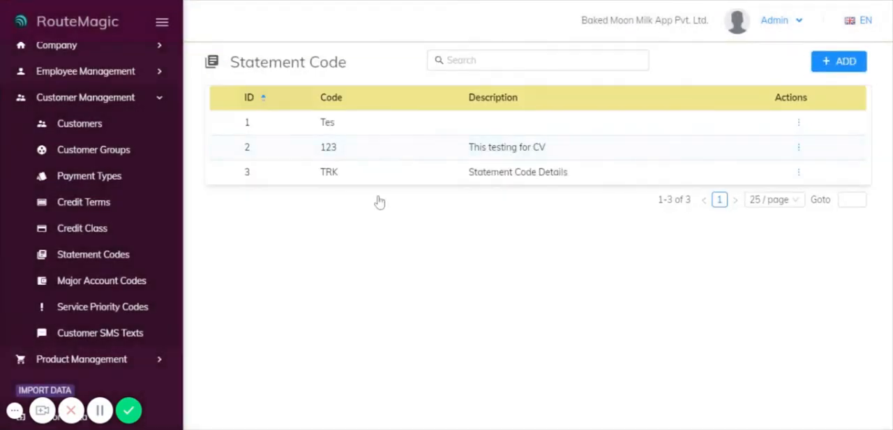
Open the Major Account Codes list, view and discard a blank entry row, and open the Code1 row for editing
{"action": "left_click", "coordinate": [81, 282]}
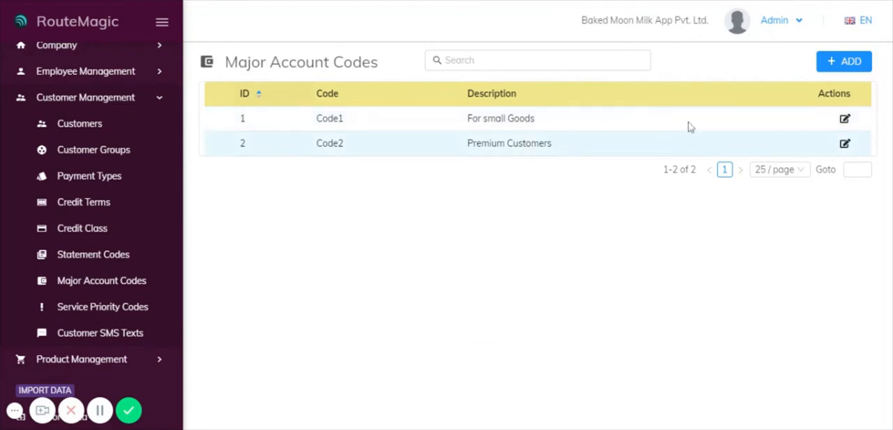
{"action": "left_click", "coordinate": [836, 61]}
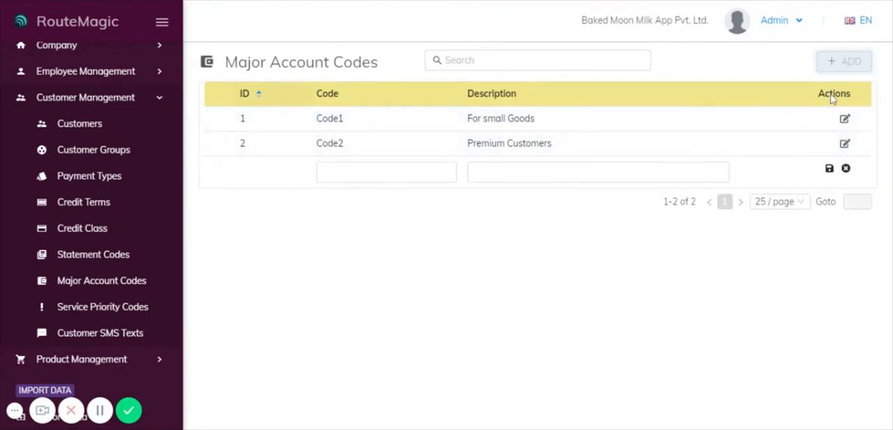
{"action": "left_click", "coordinate": [845, 168]}
{"action": "left_click", "coordinate": [845, 118]}
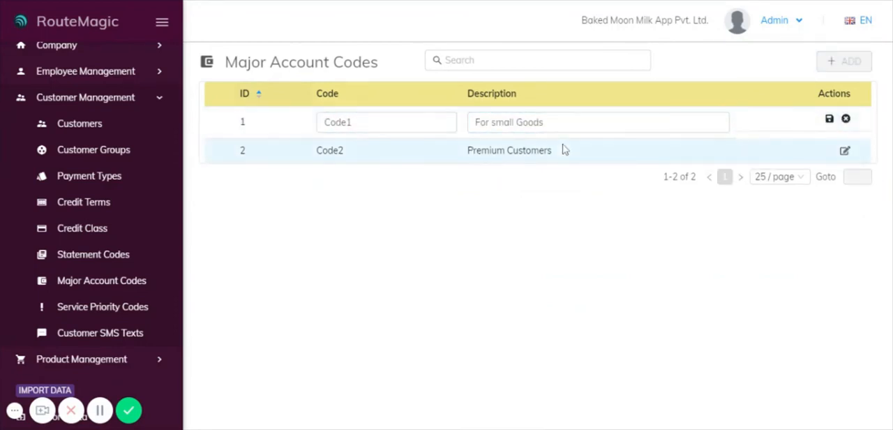
Open the Service Priority Codes list, view the PRE code's details in view and edit mode, and return without saving
{"action": "left_click", "coordinate": [97, 309]}
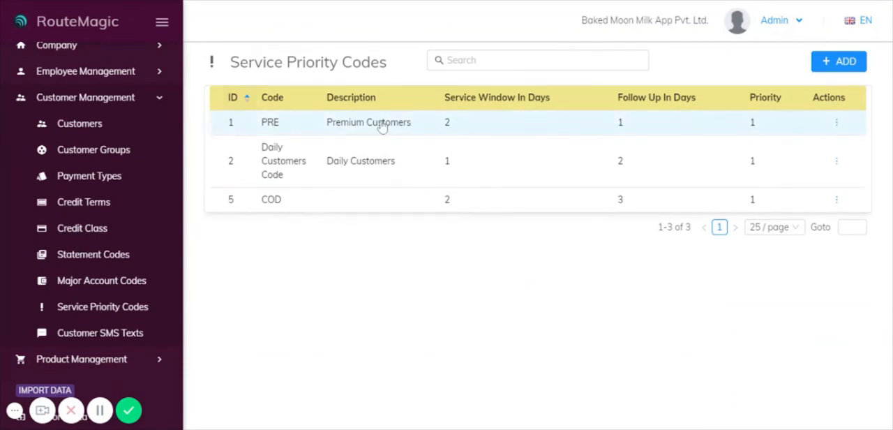
{"action": "scroll", "coordinate": [122, 140], "scroll_direction": "down", "scroll_amount": 5}
{"action": "scroll", "coordinate": [122, 140], "scroll_direction": "up", "scroll_amount": 1}
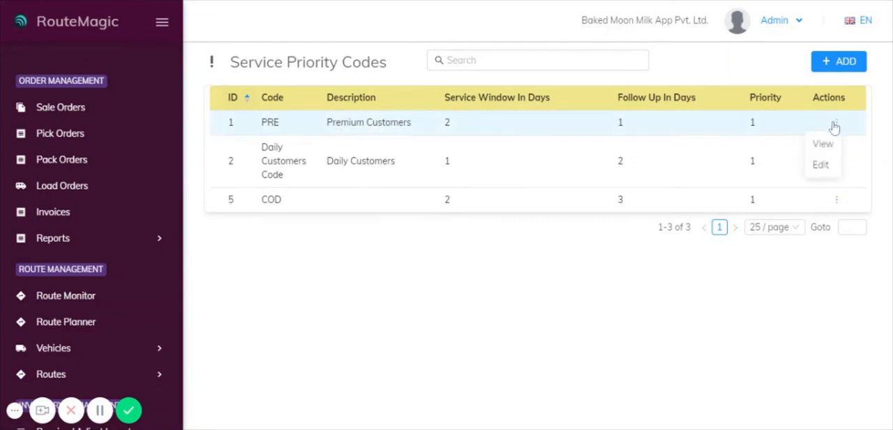
{"action": "mouse_move", "coordinate": [837, 125]}
{"action": "left_click", "coordinate": [824, 144]}
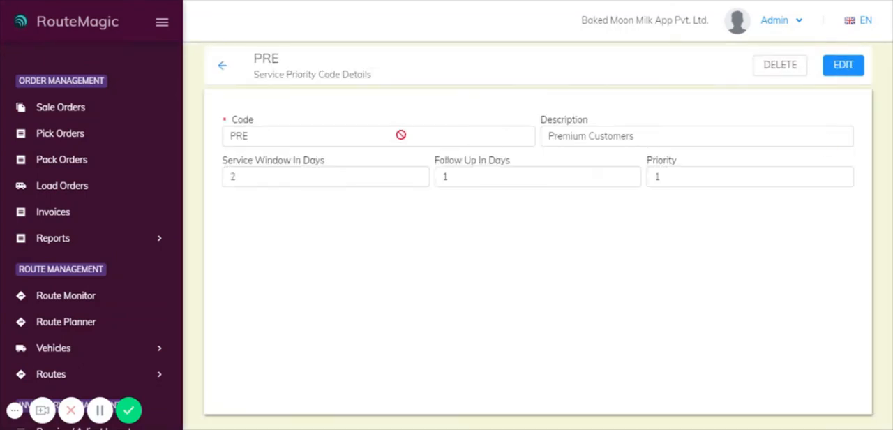
{"action": "left_click", "coordinate": [852, 66]}
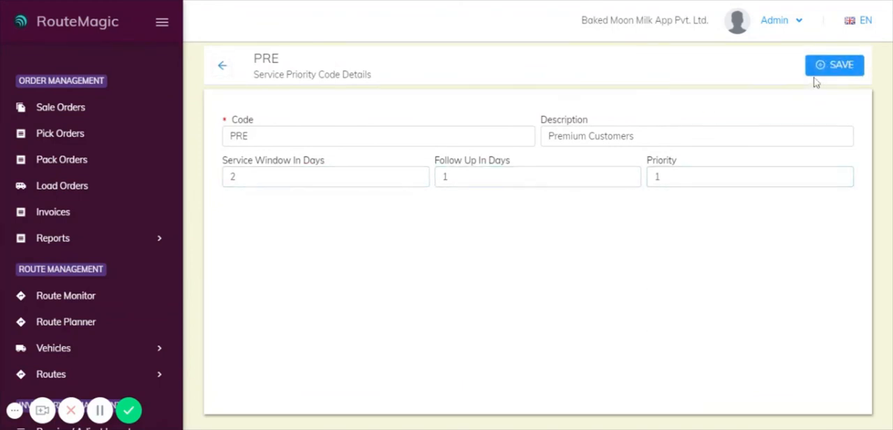
{"action": "left_click", "coordinate": [222, 65]}
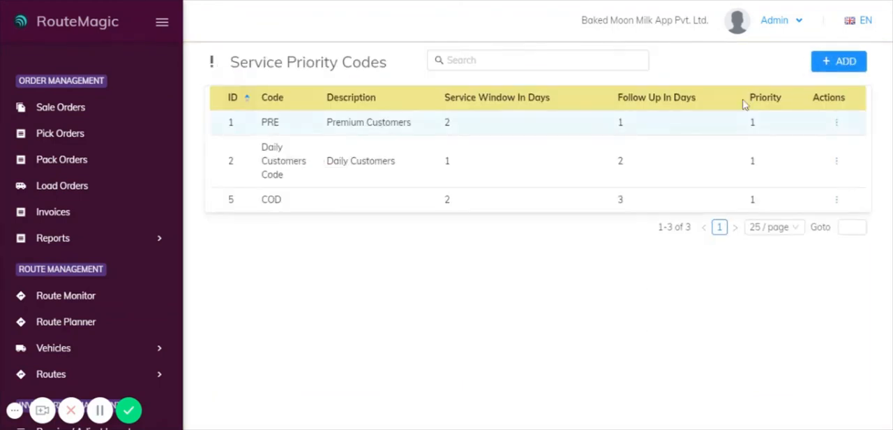
Open a blank new service priority code form and set Service Window In Days to 0
{"action": "left_click", "coordinate": [839, 62]}
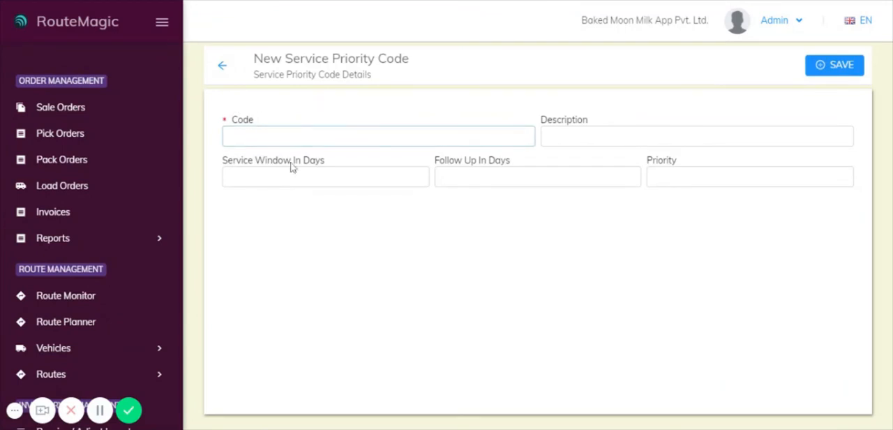
{"action": "left_click", "coordinate": [415, 177]}
{"action": "left_click", "coordinate": [416, 174]}
{"action": "left_click", "coordinate": [415, 174]}
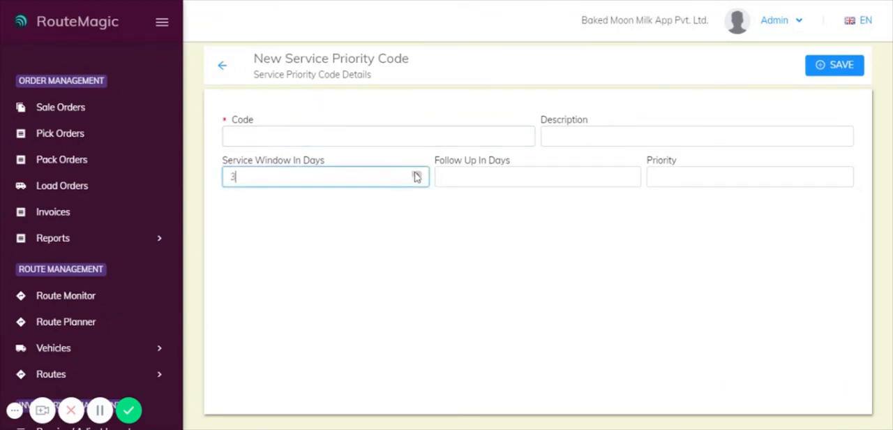
{"action": "left_click", "coordinate": [416, 174]}
{"action": "left_click", "coordinate": [418, 180]}
{"action": "left_click", "coordinate": [417, 180]}
{"action": "left_click", "coordinate": [417, 180]}
{"action": "left_click", "coordinate": [417, 180]}
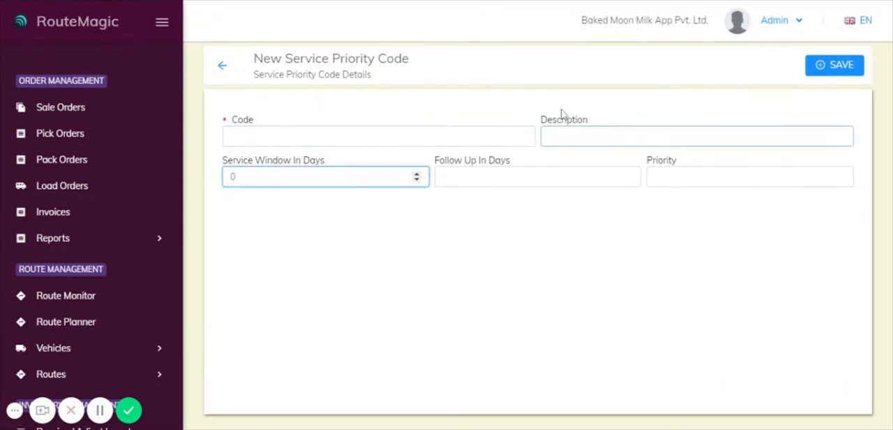
Leave the new service priority code form, discarding the unsaved changes
{"action": "left_click", "coordinate": [220, 69]}
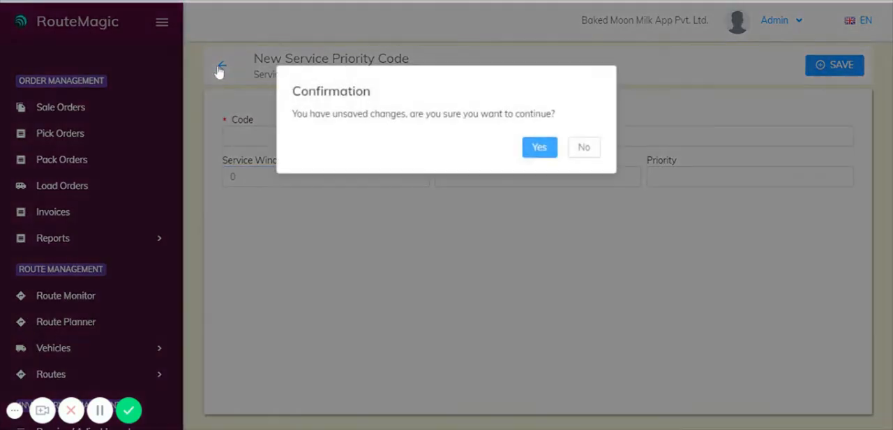
{"action": "left_click", "coordinate": [536, 146]}
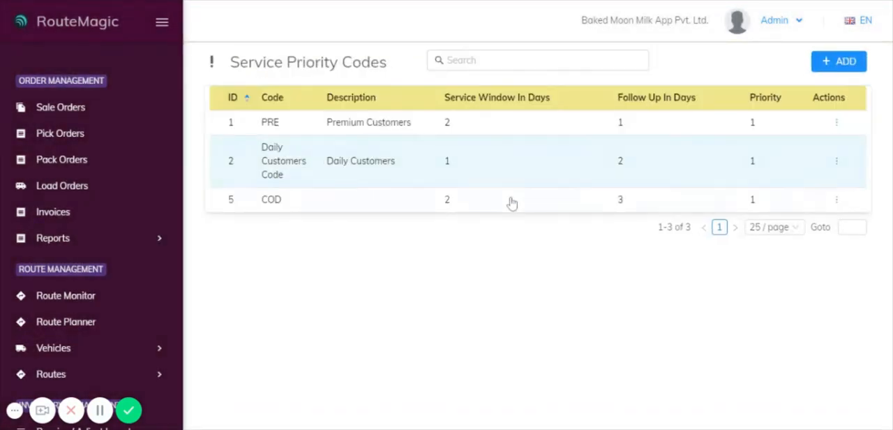
Open the Customer SMS Texts list, view a blank entry row for a new SMS text, and discard it
{"action": "scroll", "coordinate": [112, 239], "scroll_direction": "down", "scroll_amount": 5}
{"action": "scroll", "coordinate": [111, 237], "scroll_direction": "down", "scroll_amount": 7}
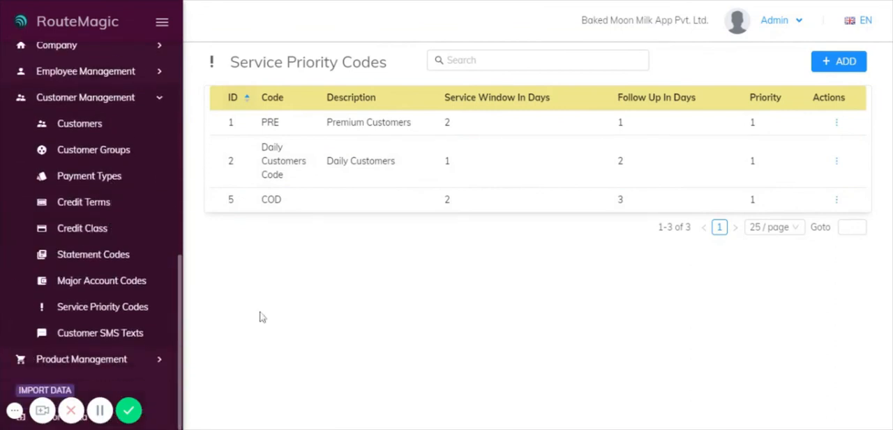
{"action": "left_click", "coordinate": [91, 334]}
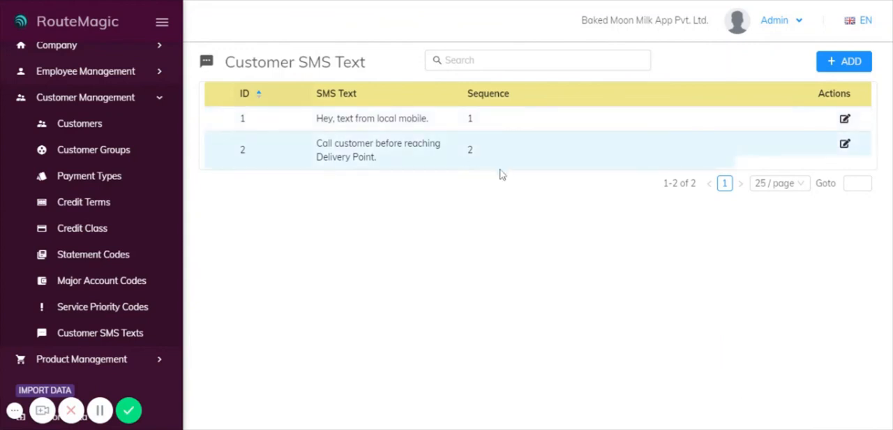
{"action": "left_click", "coordinate": [850, 62]}
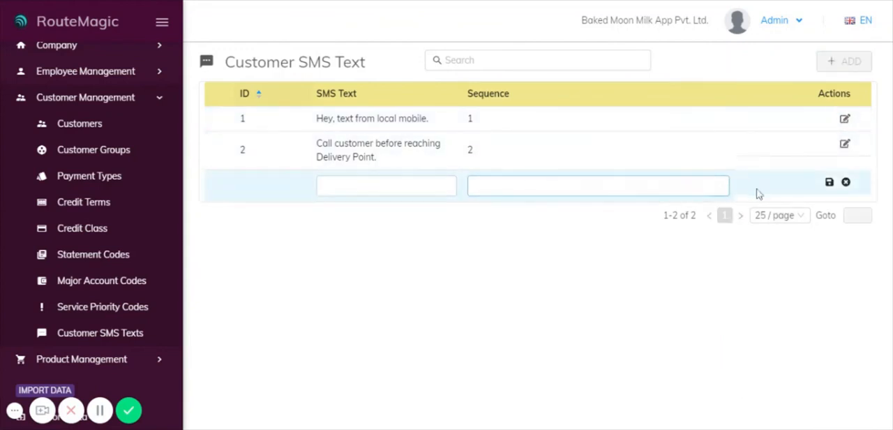
{"action": "left_click", "coordinate": [846, 183]}
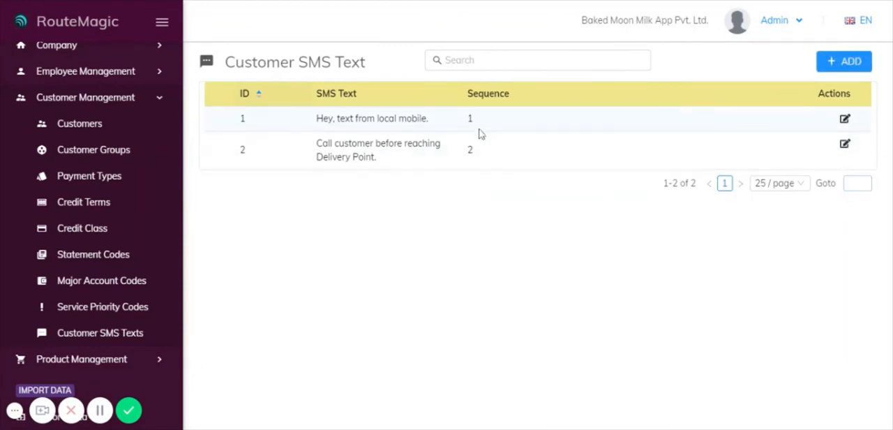